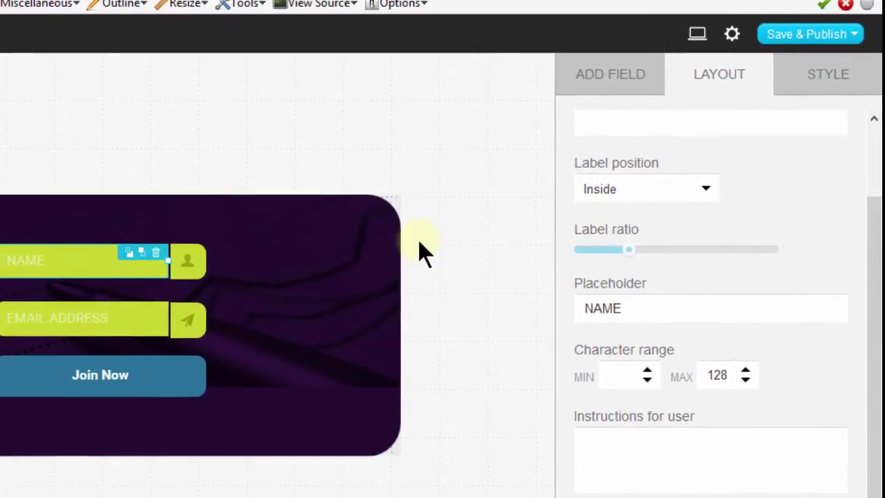
Step: Save and publish the NAME and EMAIL ADDRESS sign-up web form from the Save & Publish menu
click(812, 32)
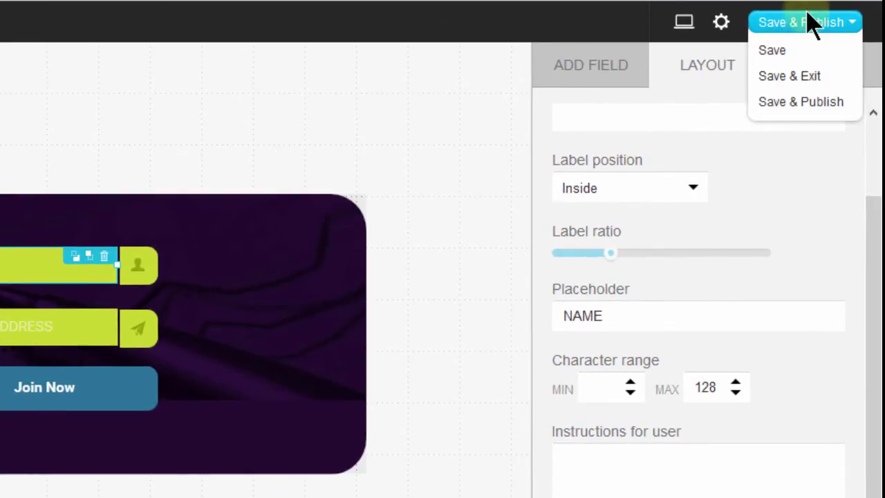
click(781, 105)
click(781, 105)
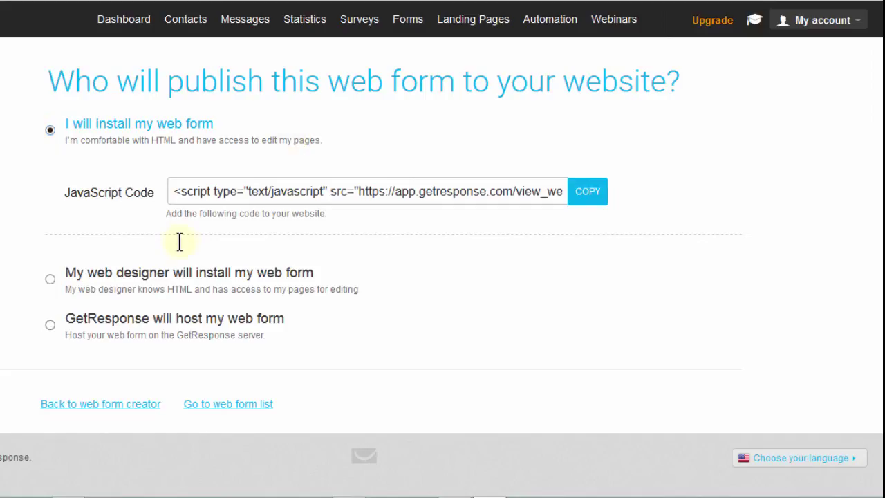
Step: Choose 'My web designer will install my web form' and reveal the designer e-mail fields
click(50, 279)
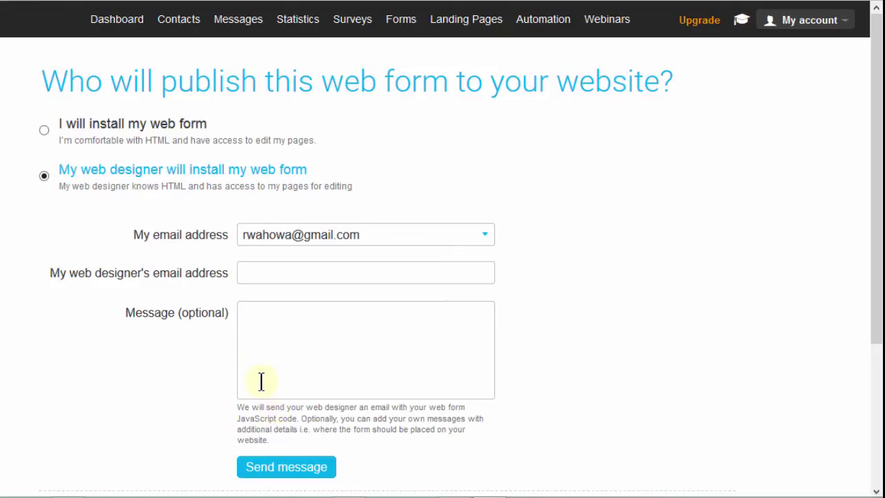
click(266, 271)
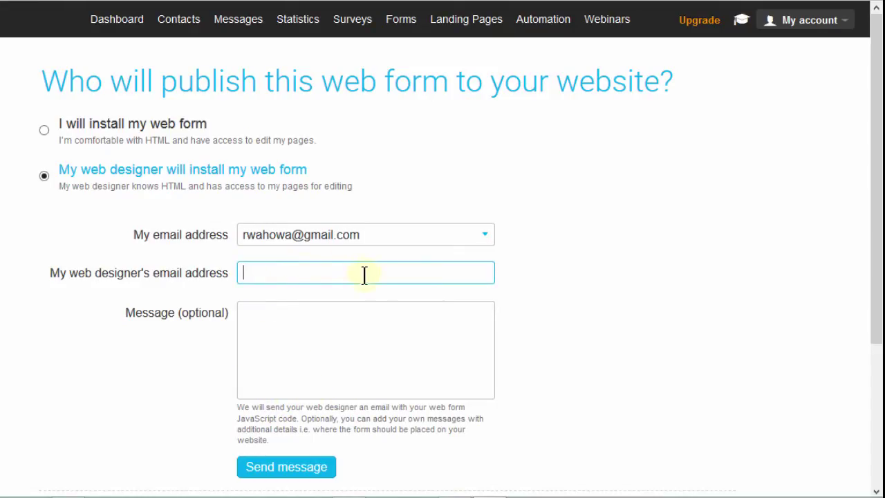
scroll(178, 369, down, 3)
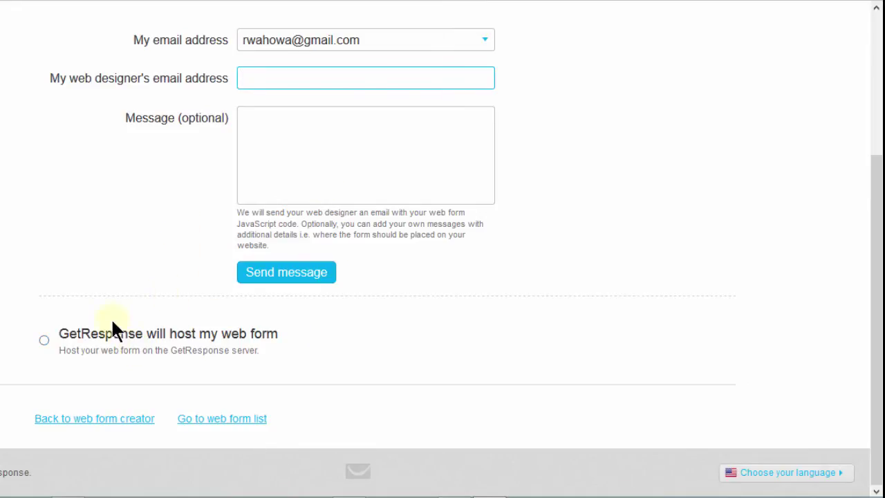
Step: Choose 'GetResponse will host my web form' and copy the hosted Web Form link
click(44, 341)
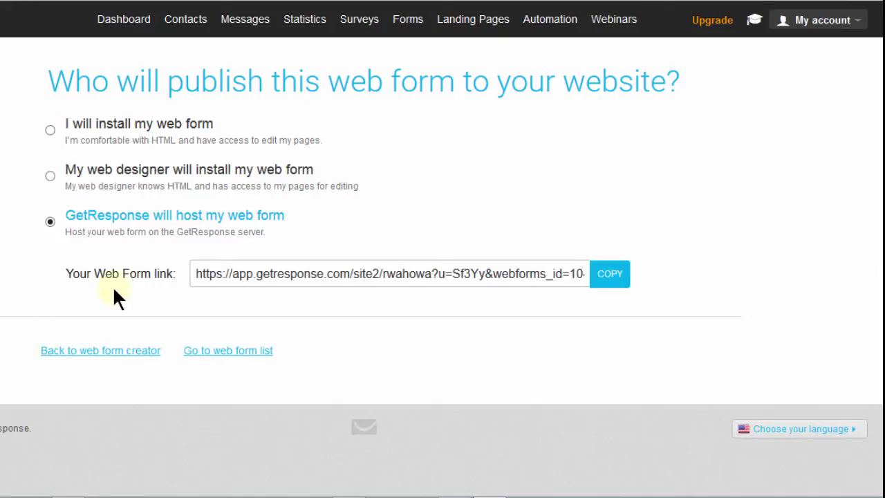
click(349, 275)
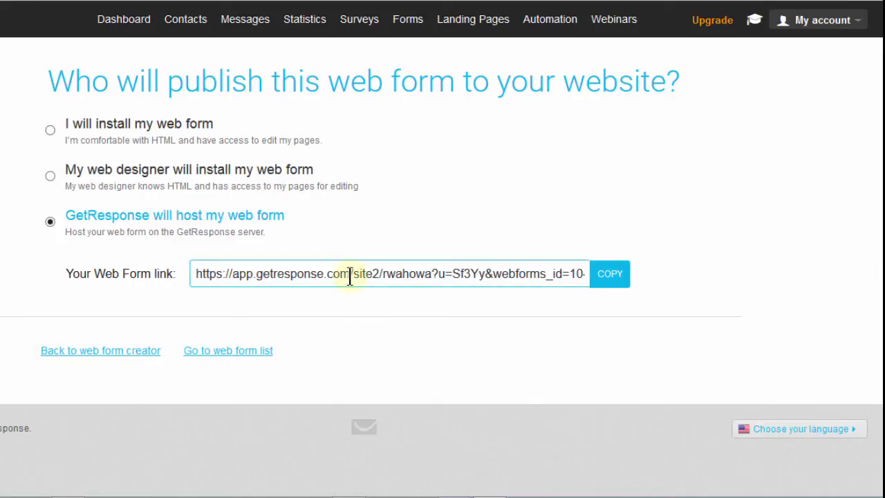
click(350, 275)
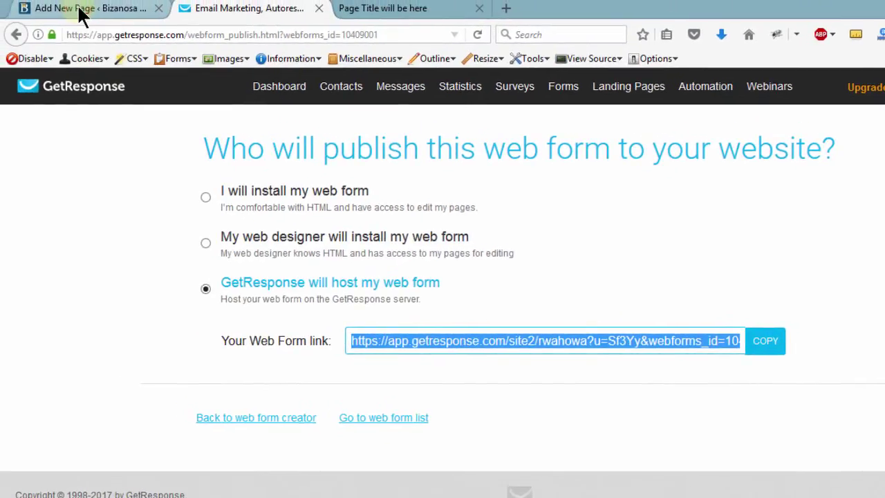
Step: Finish the 'Click here to Join' line below the welcome sentence and select it
click(54, 0)
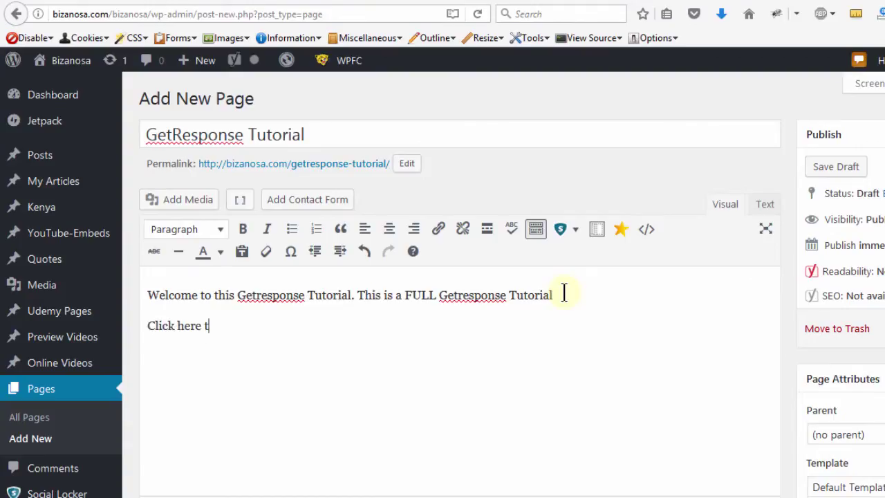
text(n)
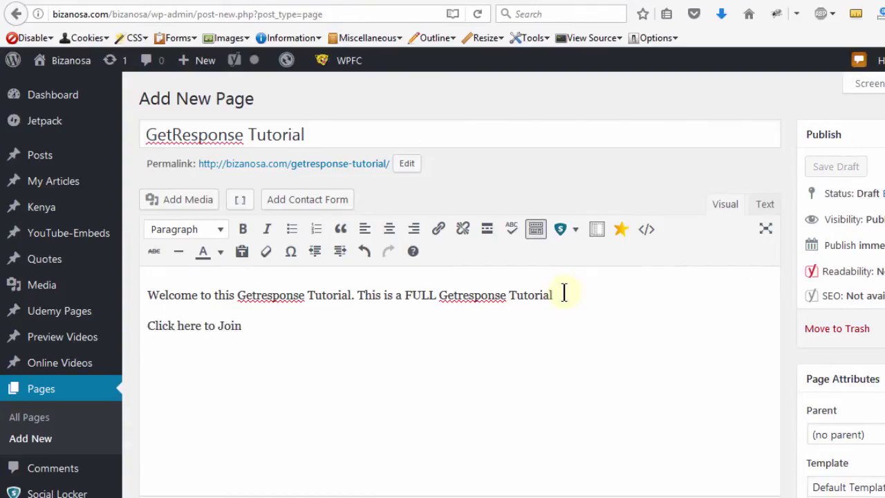
drag(243, 325, 150, 320)
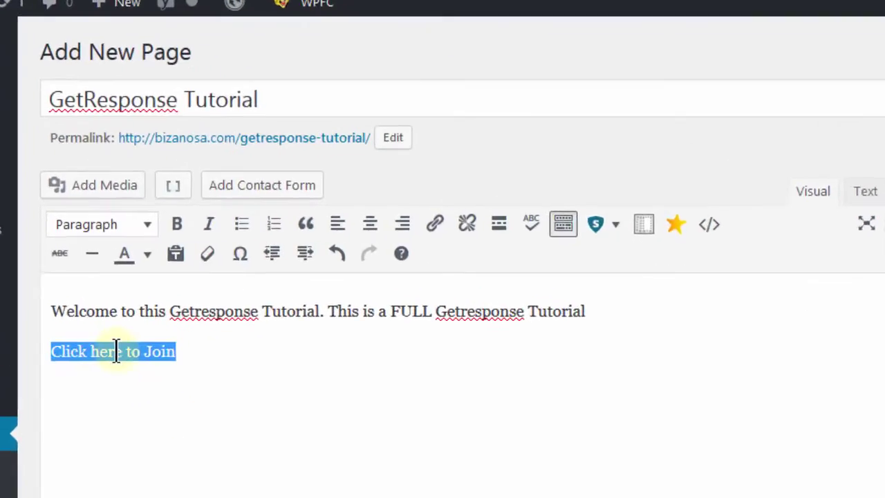
Step: Link 'Click here to Join' to the hosted form URL, opening in a new tab, and bold it
click(434, 228)
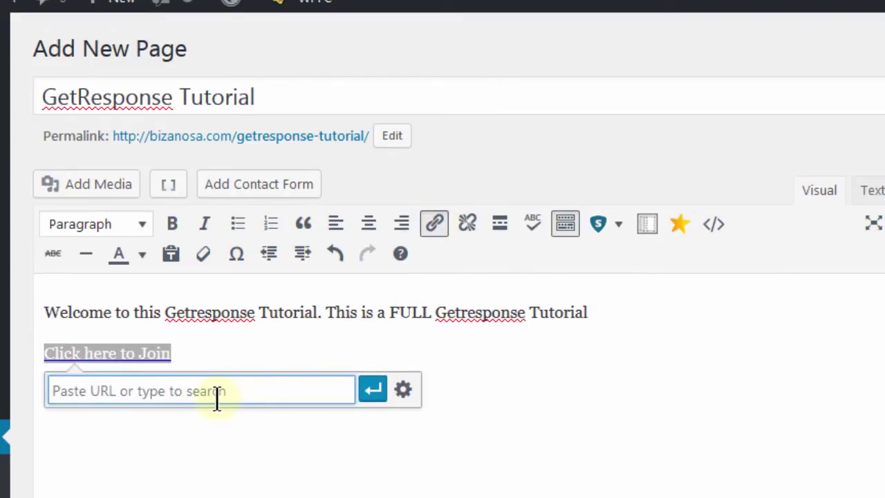
key(ctrl+v)
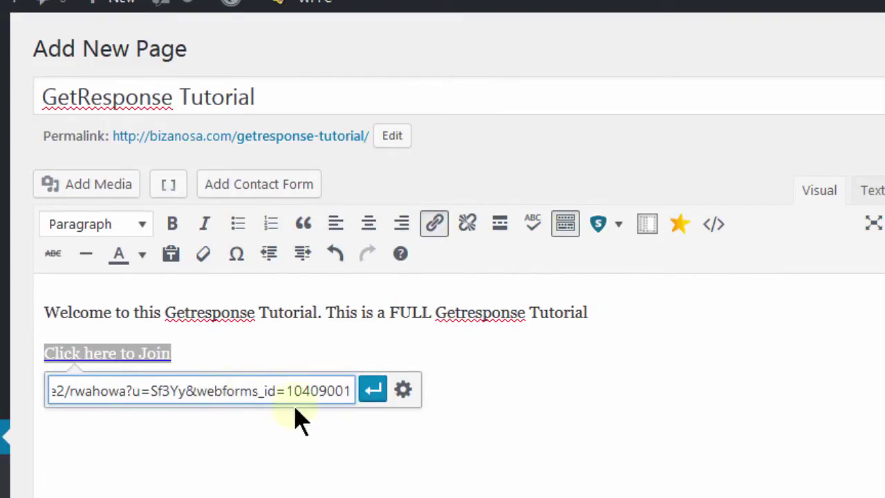
click(403, 390)
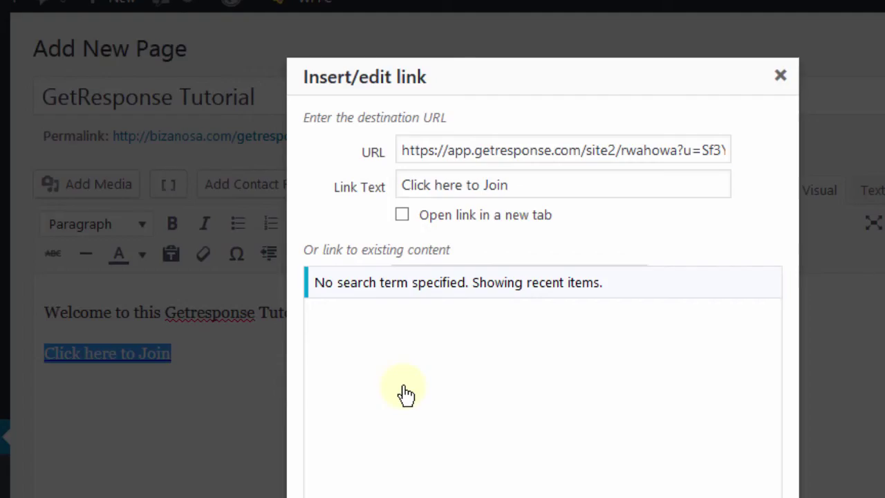
click(402, 215)
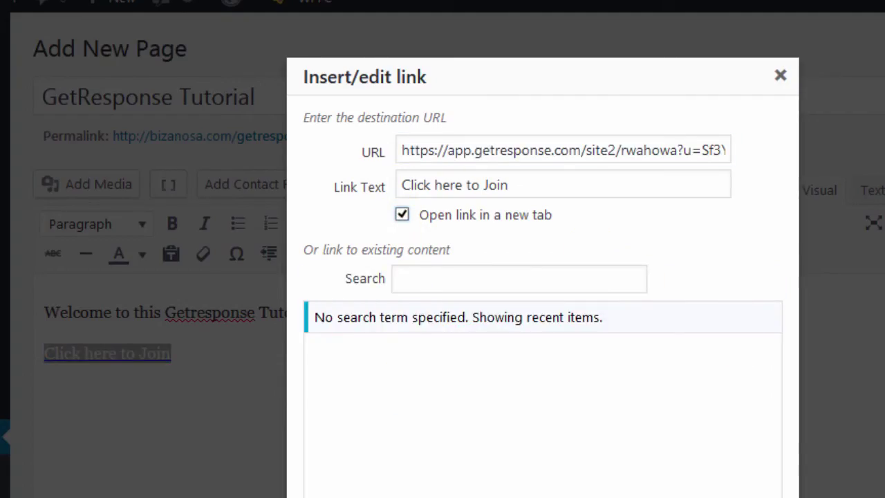
key(Return)
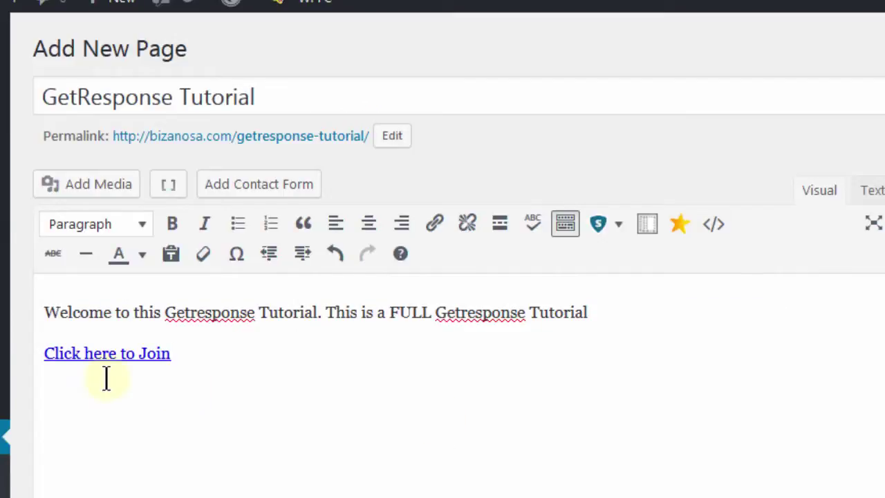
drag(177, 353, 28, 360)
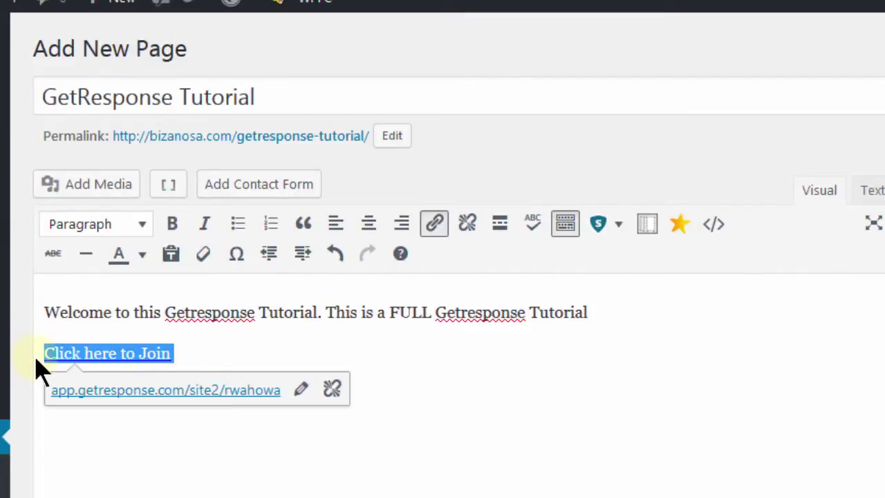
click(173, 224)
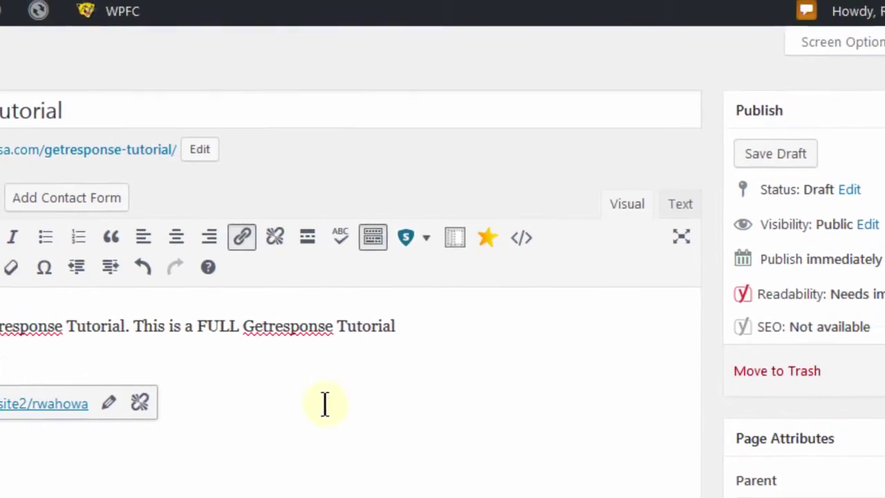
Step: Publish the GetResponse Tutorial page and view the live page in a new tab
click(816, 376)
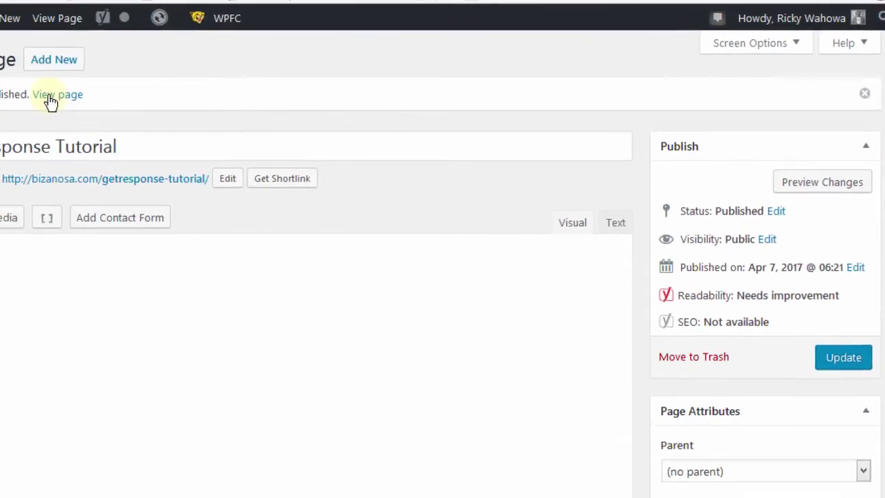
click(127, 90)
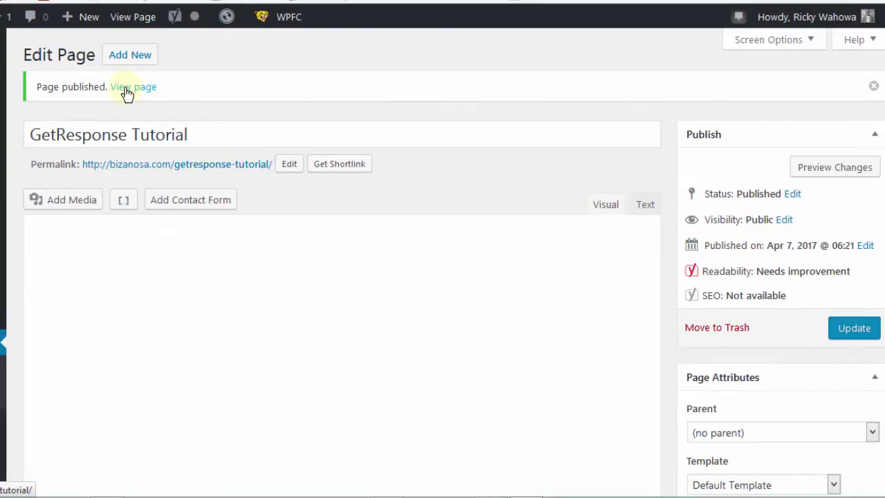
right_click(126, 91)
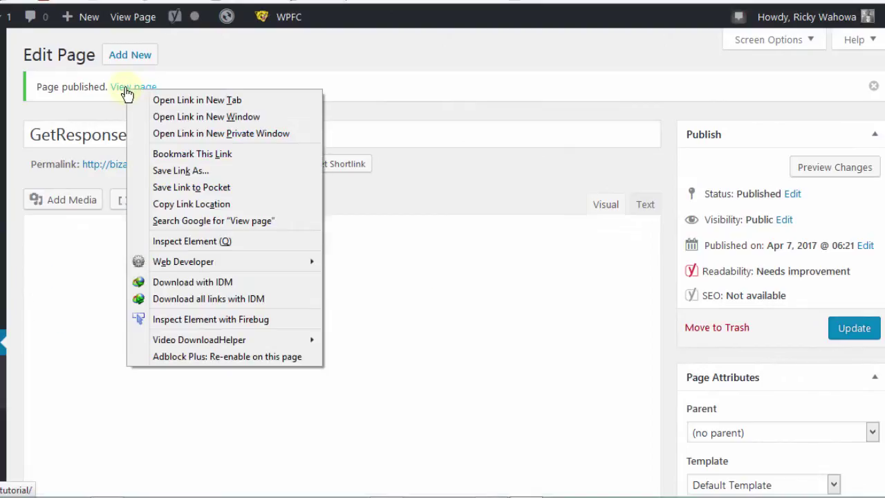
click(168, 99)
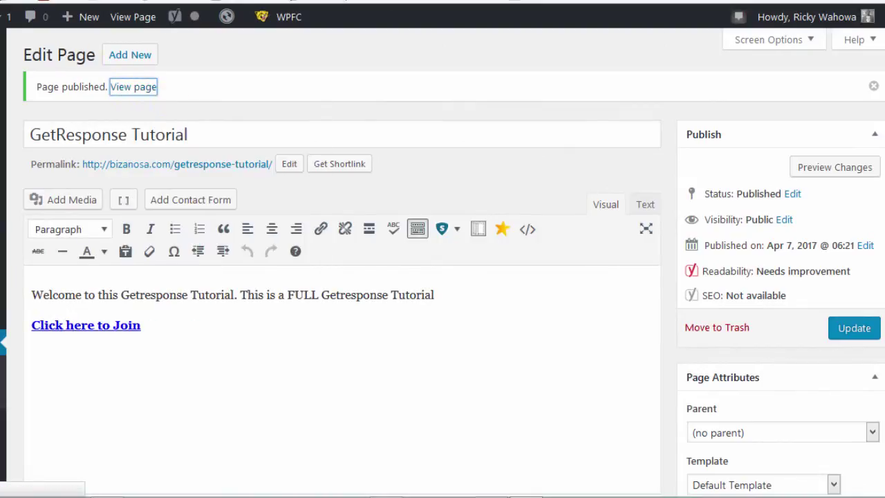
key(ctrl+Tab)
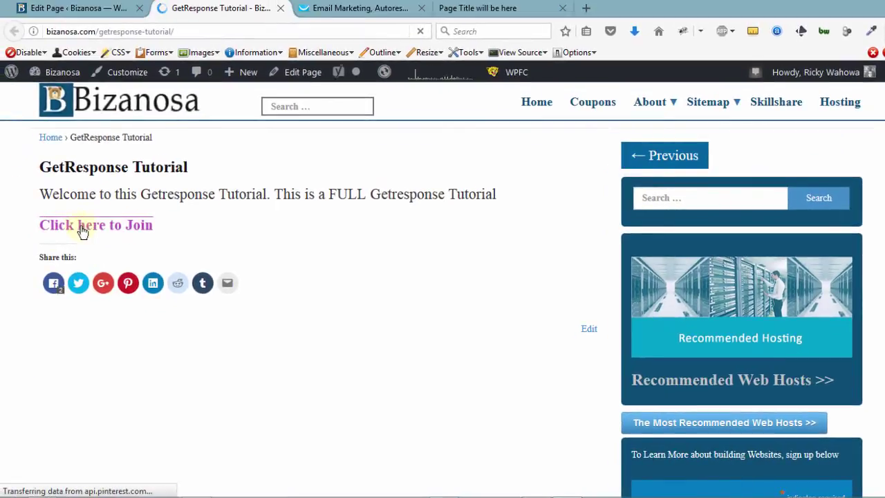
Step: Follow 'Click here to Join' to the hosted GetResponse form, then bring up the local HTML page
click(82, 231)
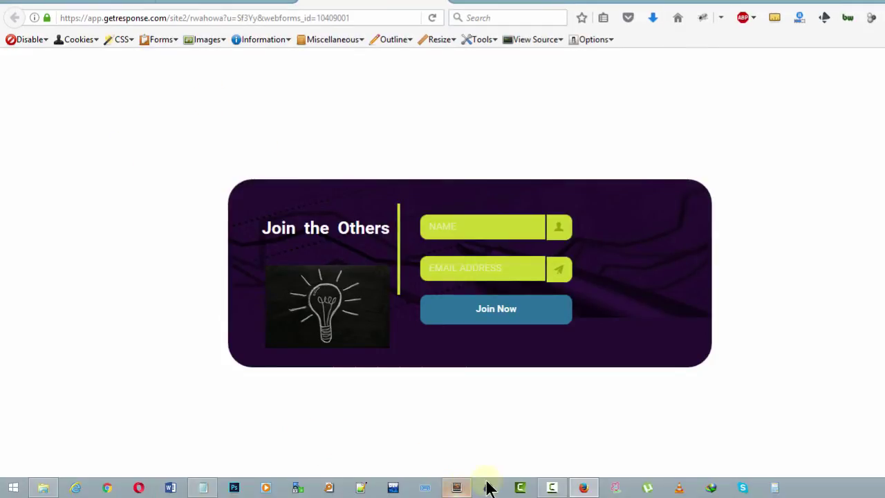
click(650, 2)
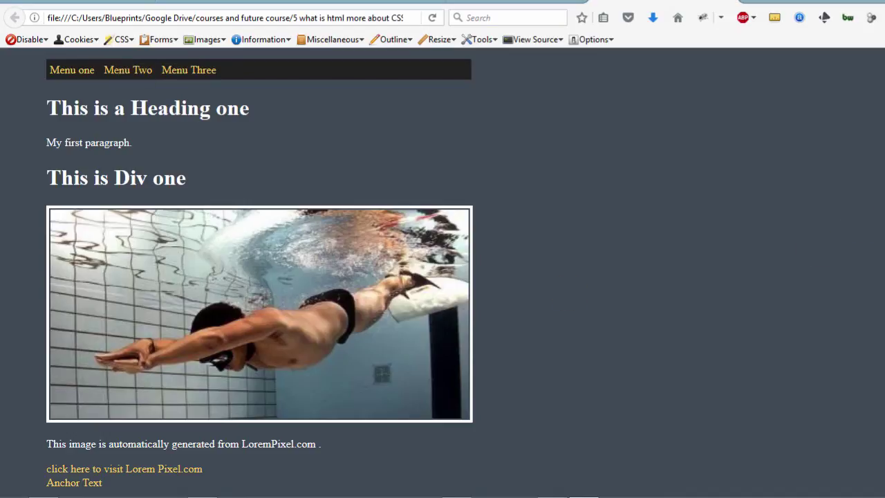
Step: Scroll through the local practice page, then bring up file.html in Sublime Text
scroll(442, 270, down, 3)
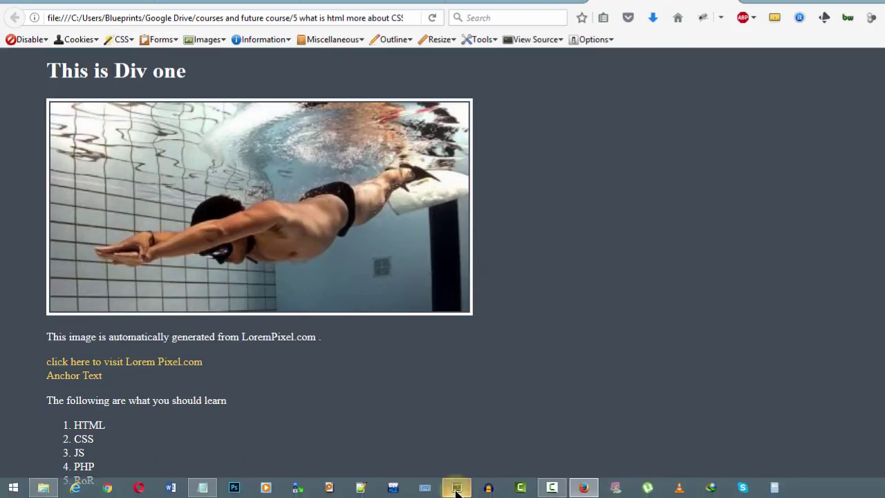
click(456, 486)
key(alt+Tab)
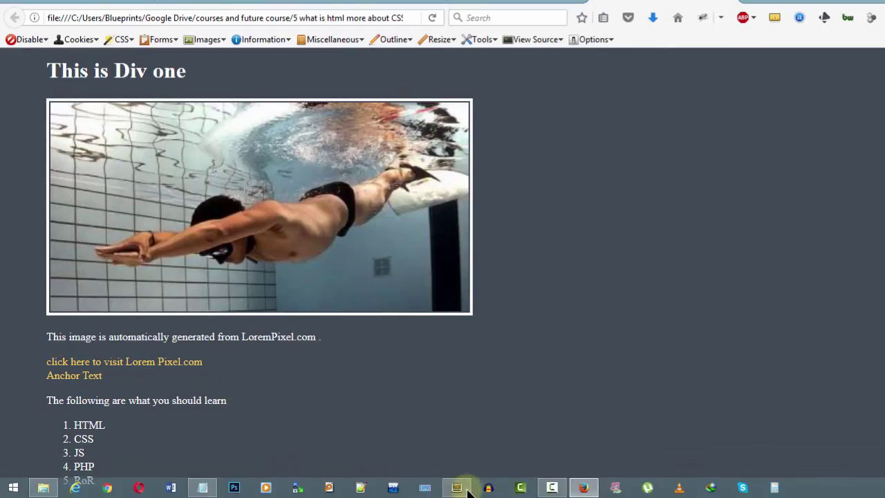
click(469, 488)
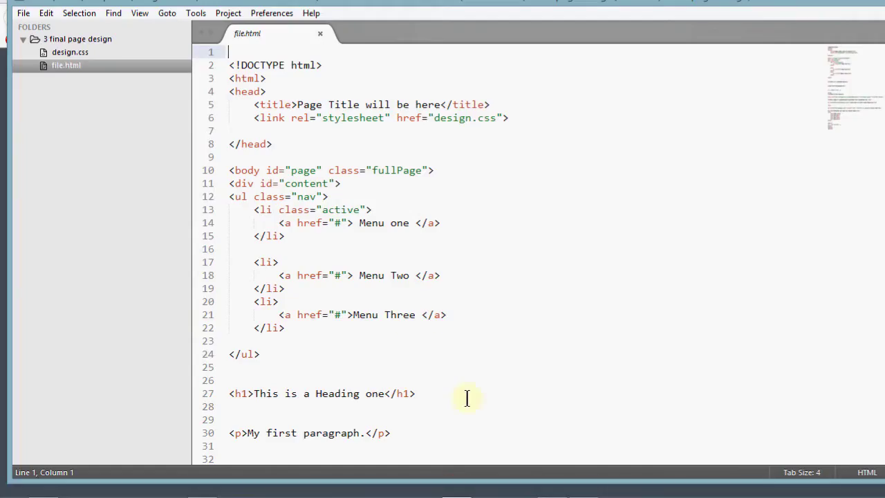
Step: Insert an empty anchor snippet on a new line after </ol> in file.html
click(882, 168)
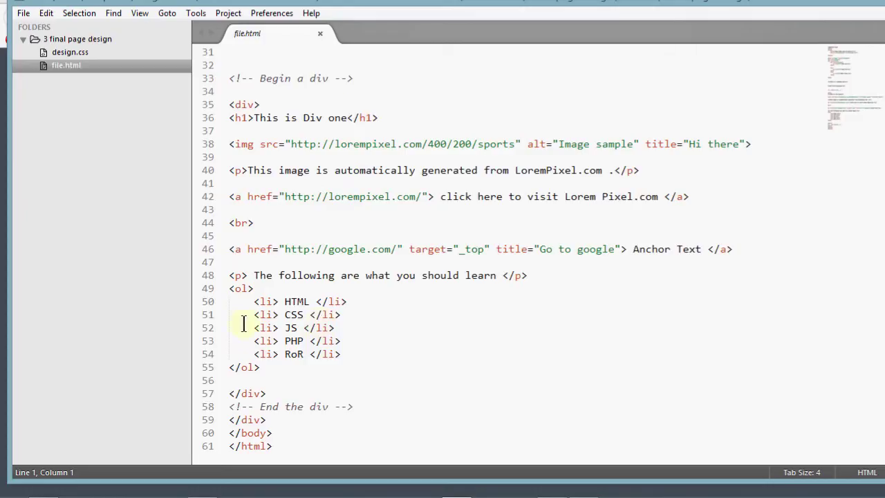
click(280, 369)
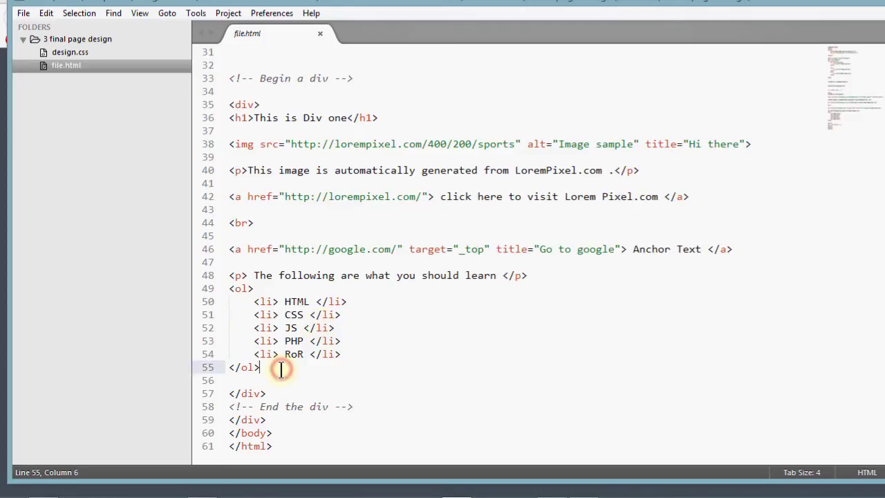
key(Return)
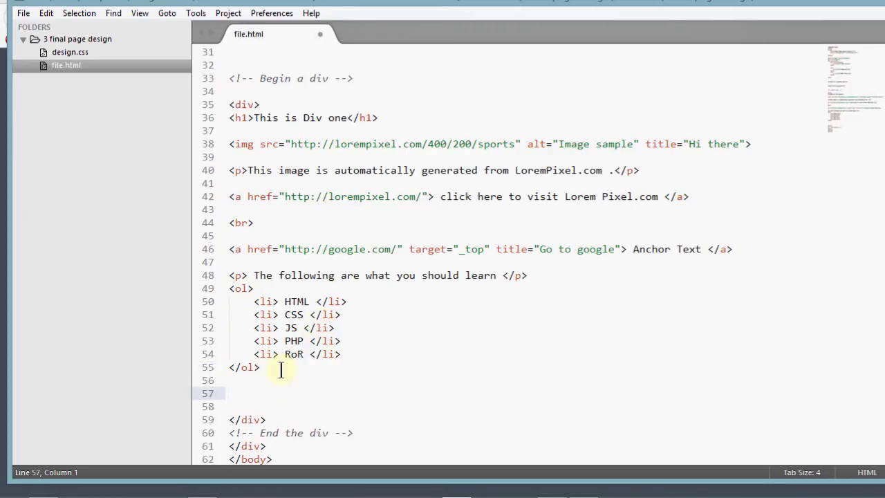
text(a)
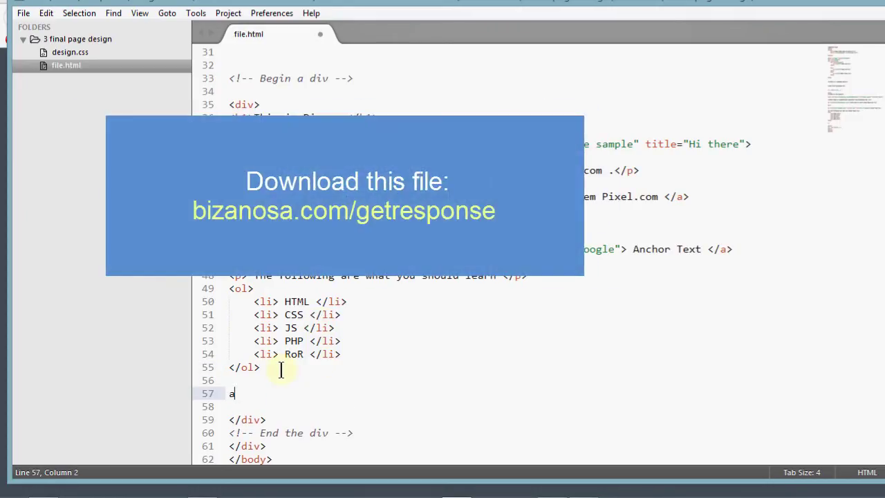
key(BackSpace)
key(BackSpace)
text(a)
key(Tab)
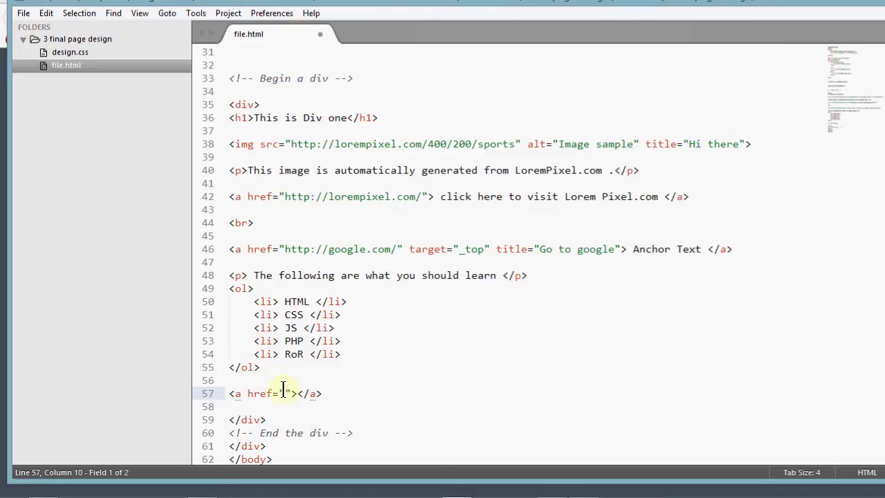
Step: Paste the GetResponse hosted form URL into the link's href
key(alt+Tab)
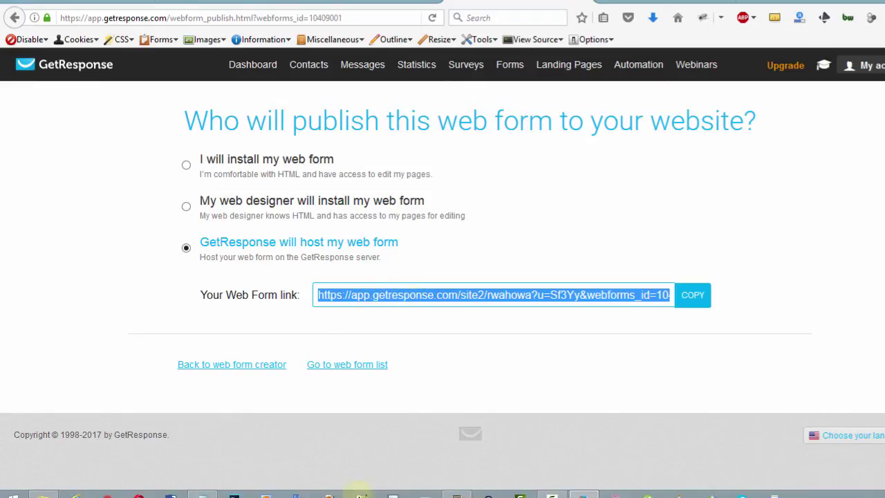
mouse_move(422, 490)
click(457, 488)
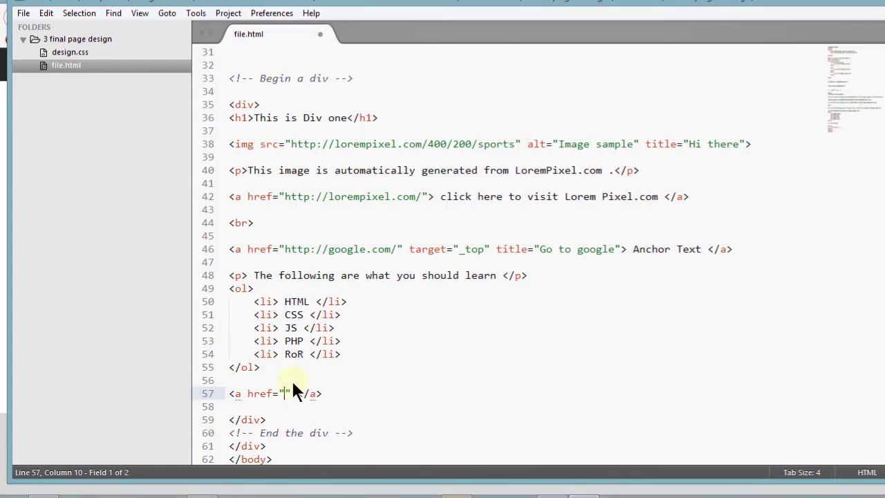
text(https://app.getresponse.com/site2/rwahowa?u=Sf3Yy&webforms_id=10409001)
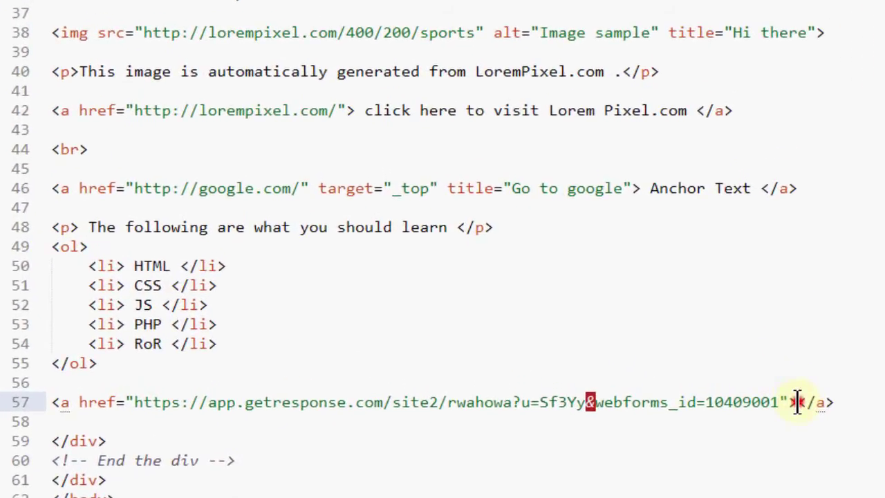
Step: Copy 'Click here to Join' from the GetResponse page and paste it as the link text
click(796, 401)
click(797, 403)
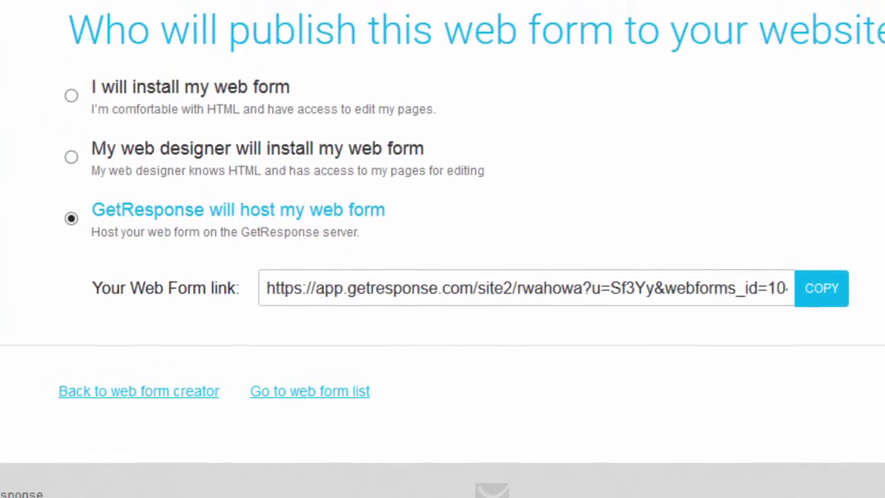
click(553, 325)
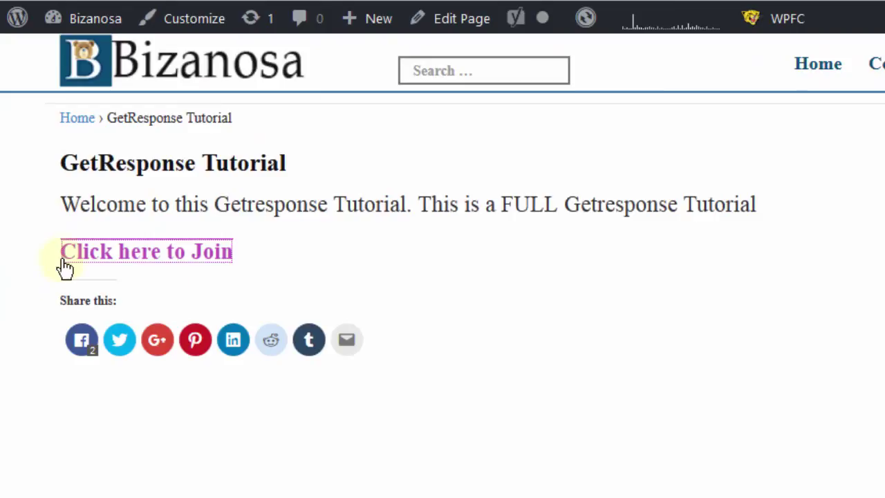
drag(59, 253, 240, 262)
key(ctrl+c)
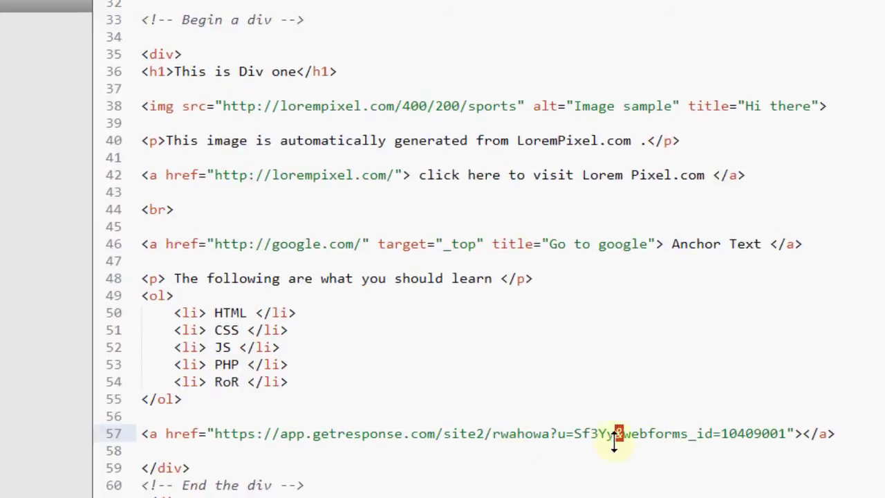
click(694, 402)
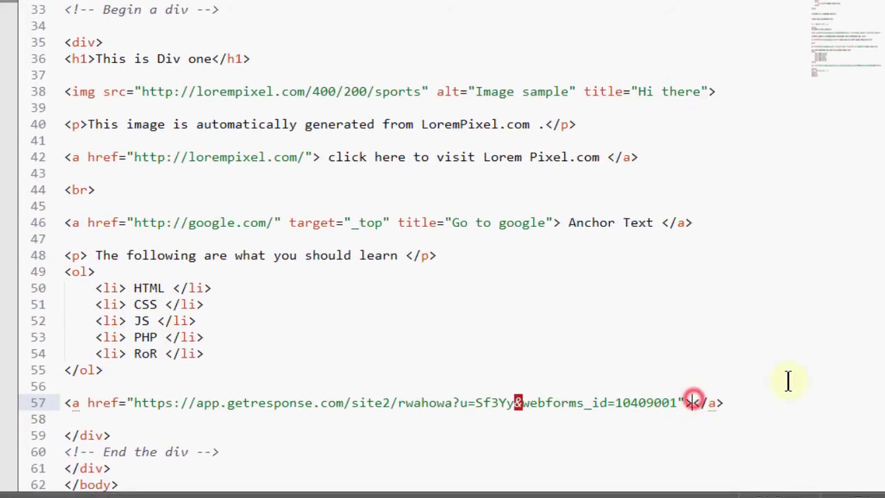
key(ctrl+v)
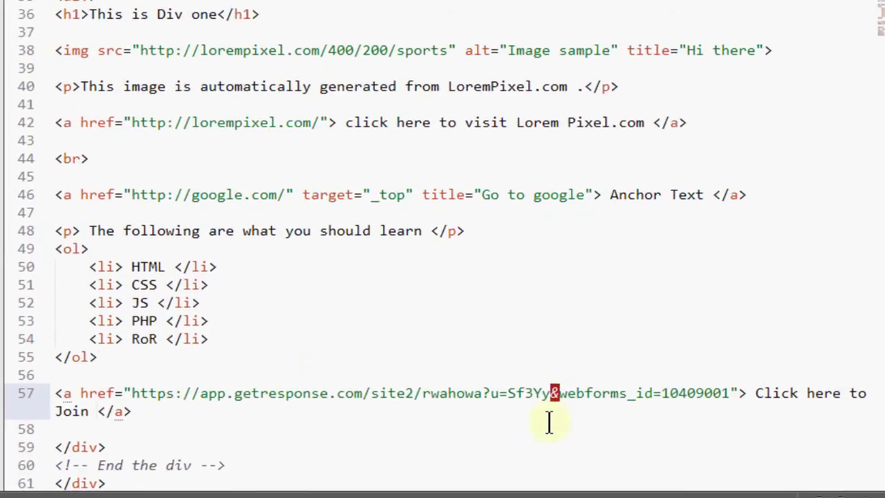
Step: Add target="_blank" after the href on line 57, then select the whole link element
key(ctrl+plus)
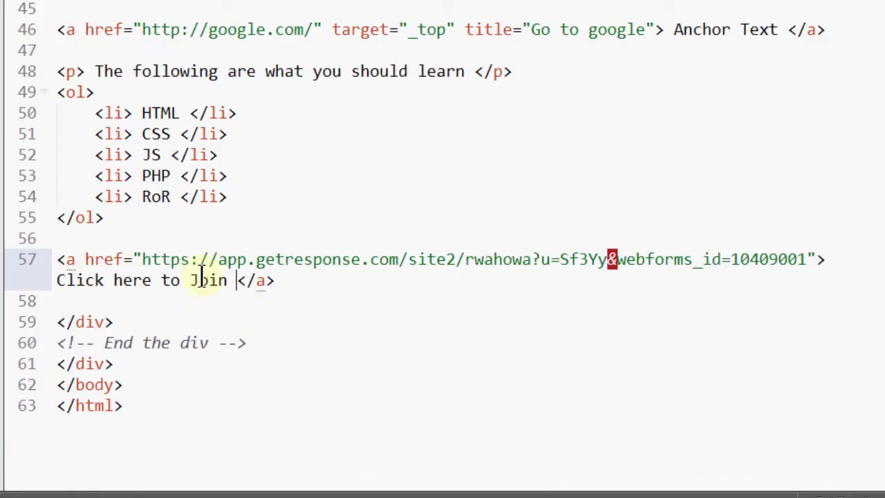
click(814, 257)
text(t)
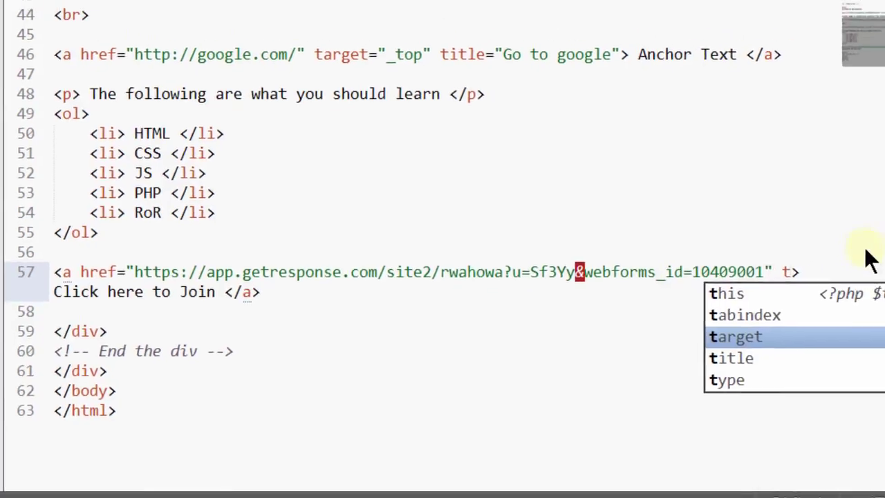
key(Return)
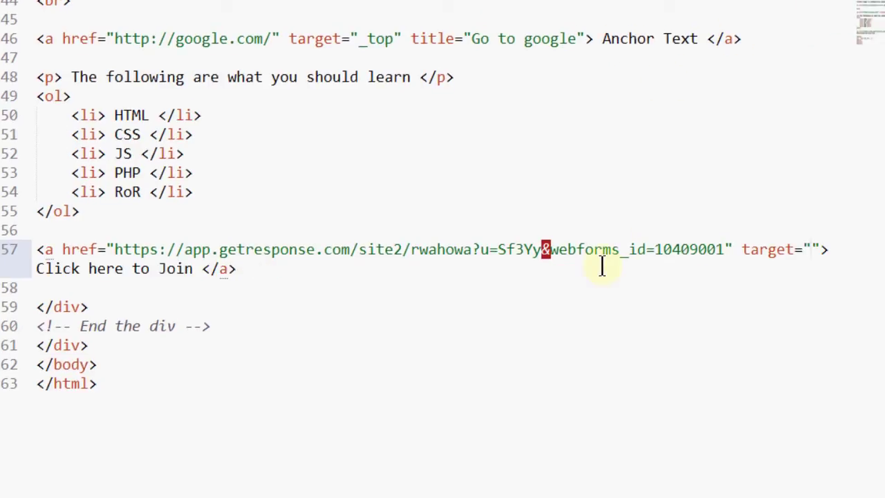
text(_blank)
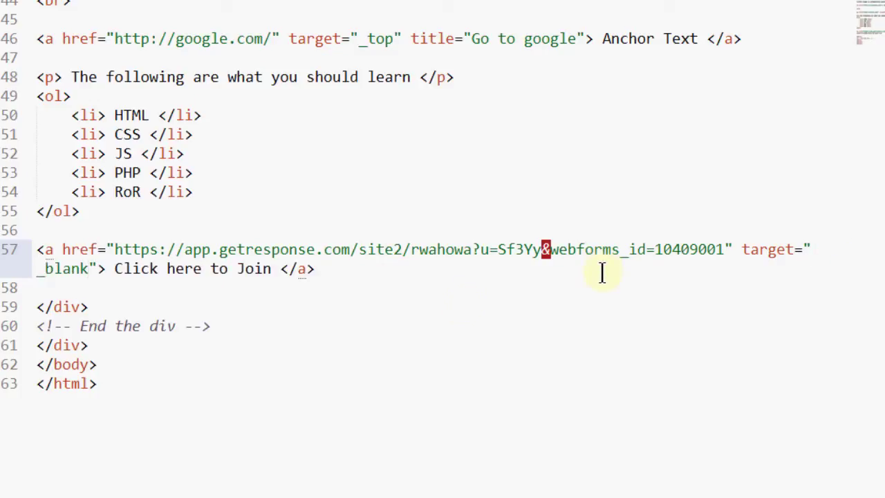
click(327, 273)
drag(327, 273, 32, 254)
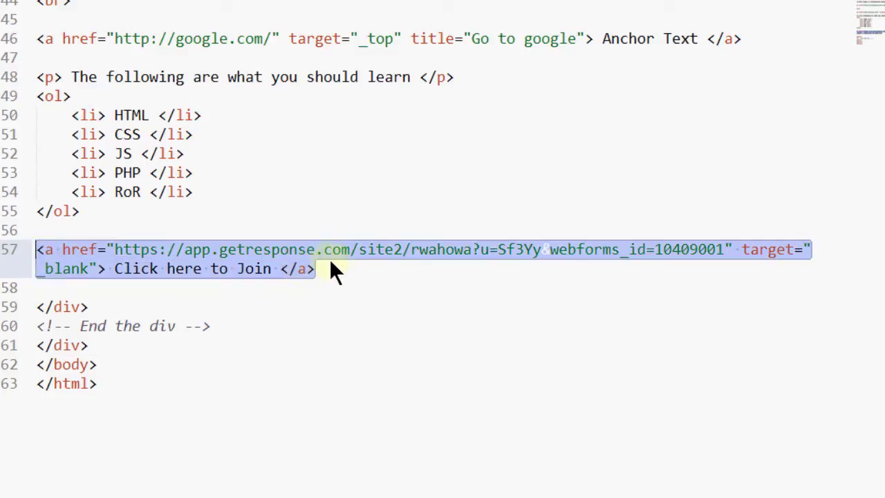
Step: Fix line 57's anchor text to read 'Click here to Join' and verify the GetResponse form URL
click(115, 268)
drag(115, 268, 275, 276)
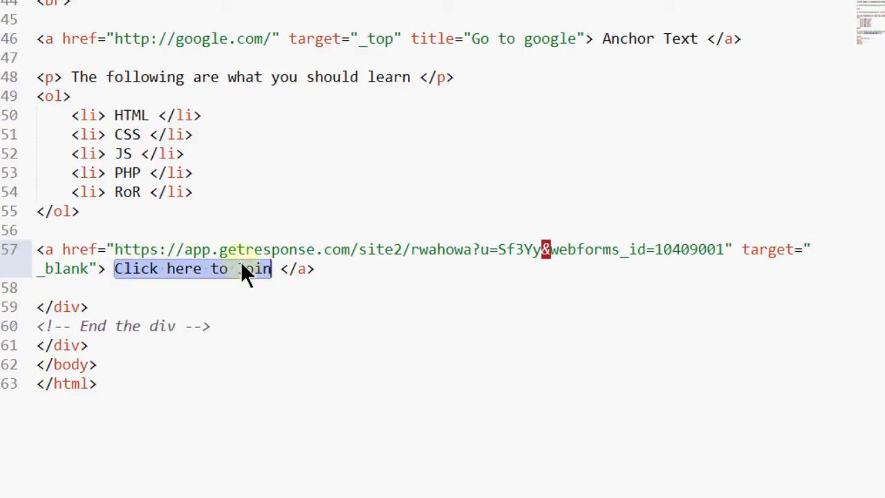
click(241, 266)
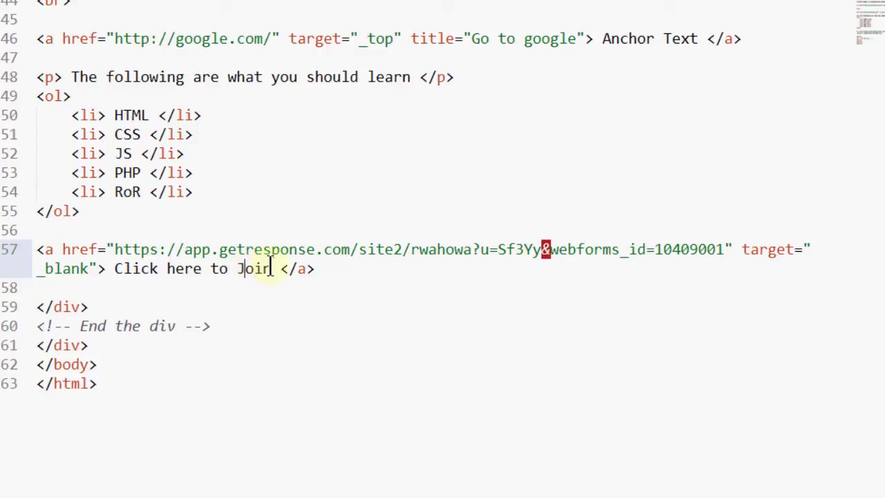
drag(114, 250, 722, 250)
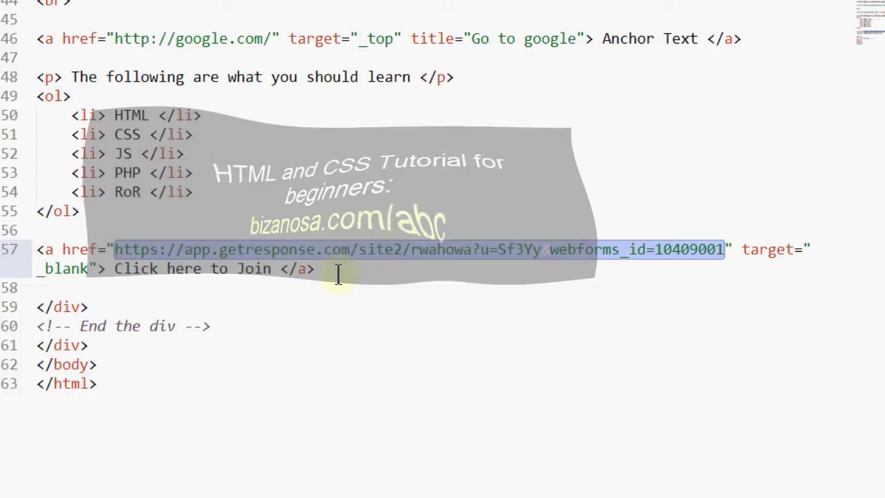
click(320, 271)
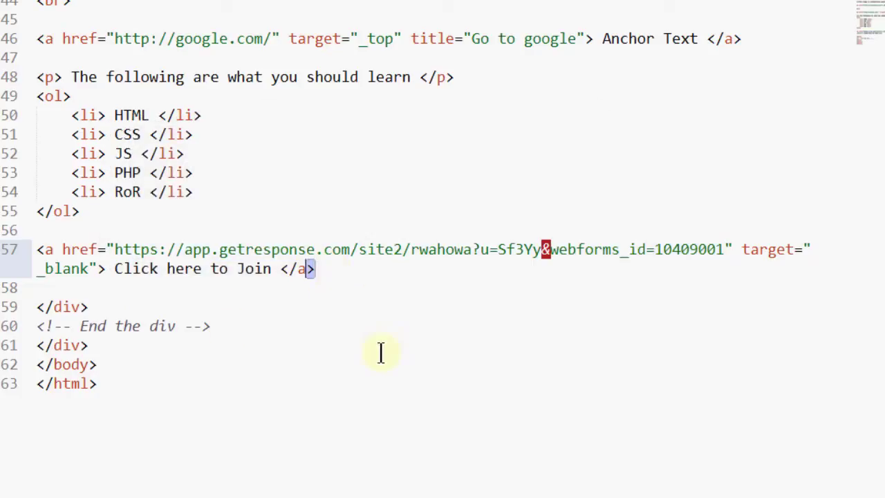
key(ctrl+End)
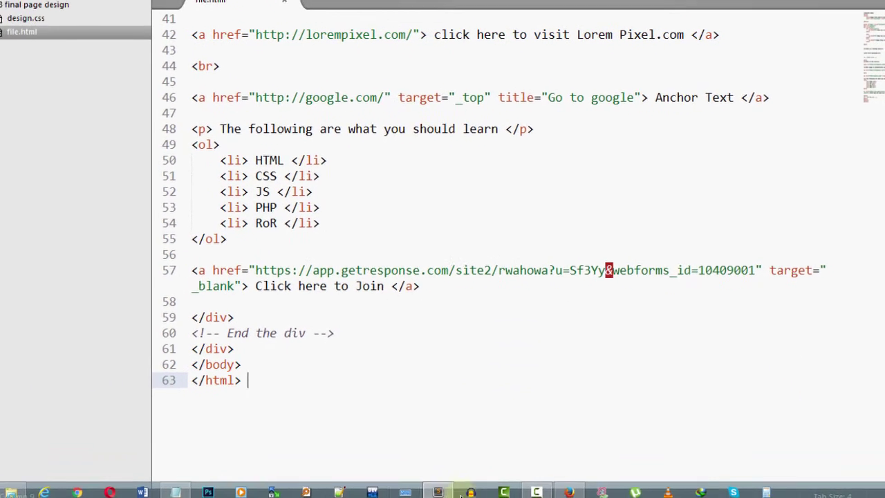
Step: Reload the local HTML page in Firefox to show the new link
click(560, 494)
click(622, 5)
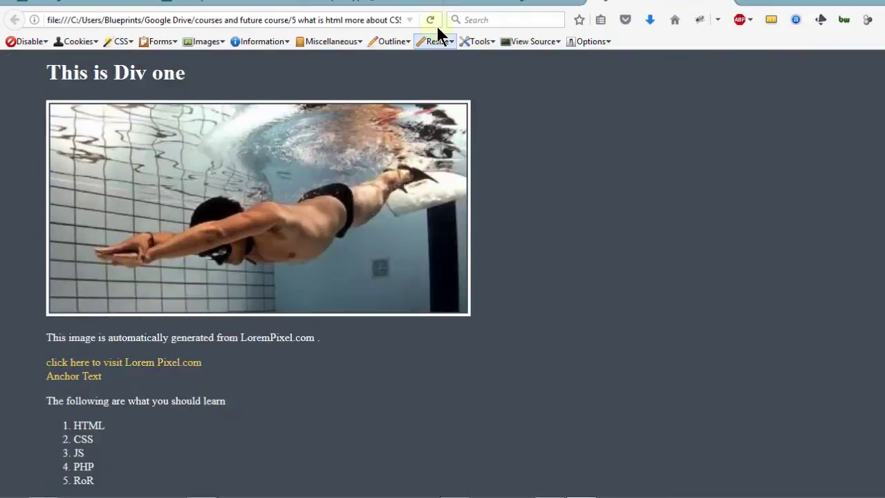
click(429, 20)
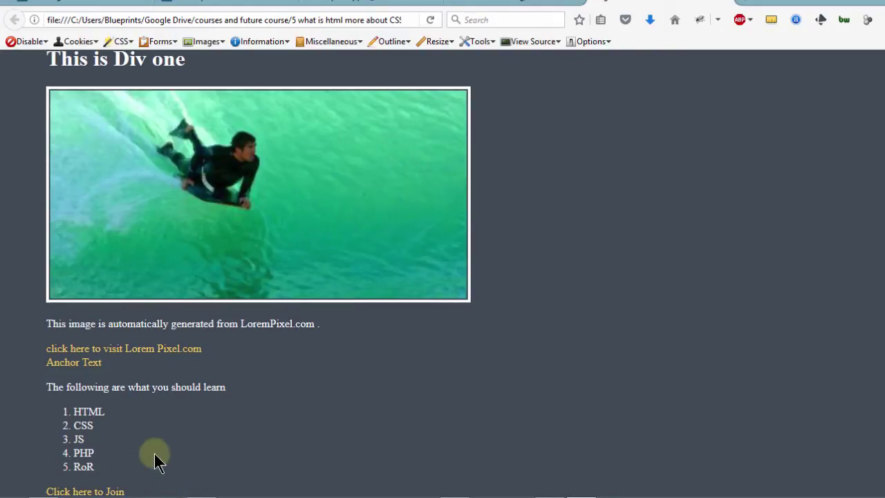
Step: Add two <br> tags after the link in file.html, save, and follow 'Click here to Join' in Firefox
key(alt+Tab)
click(453, 290)
key(Return)
key(Return)
text(B)
key(BackSpace)
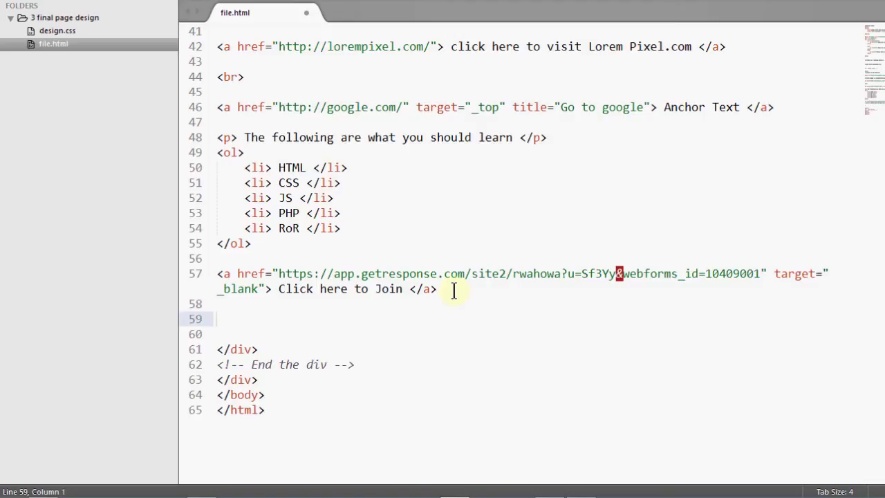
text(<br>)
drag(217, 318, 248, 317)
key(ctrl+c)
click(248, 317)
key(ctrl+v)
key(ctrl+s)
key(alt+Tab)
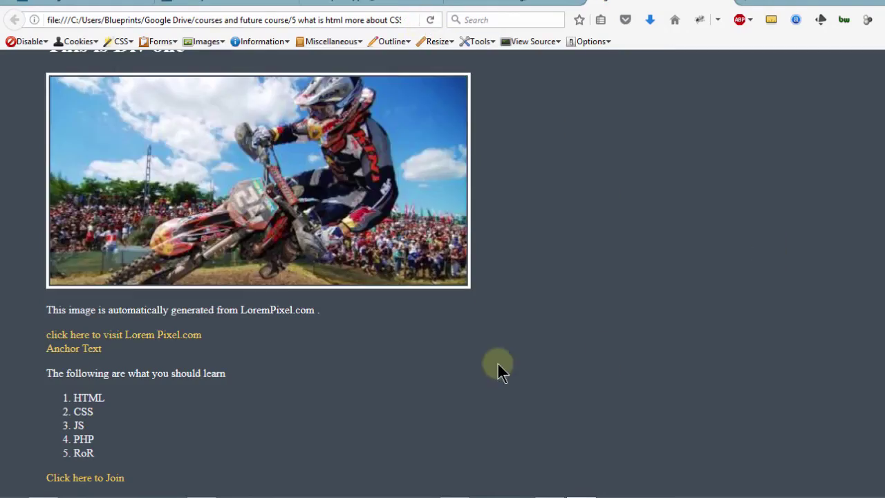
click(80, 479)
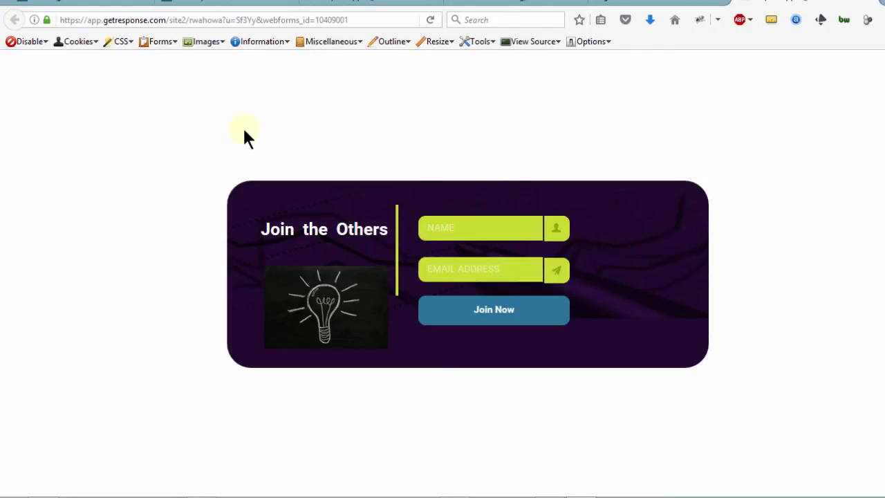
Step: Back on the GetResponse publish page, choose 'I will install my web form' to reveal the embed code
key(ctrl+shift+Tab)
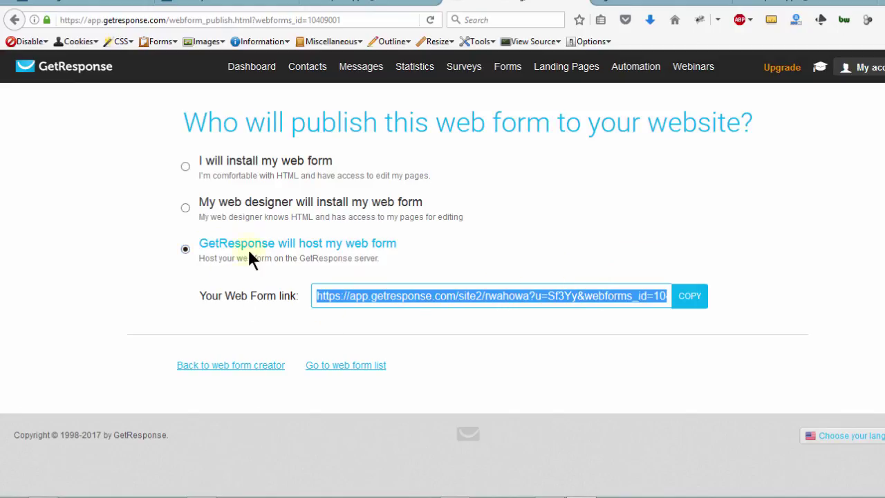
click(187, 167)
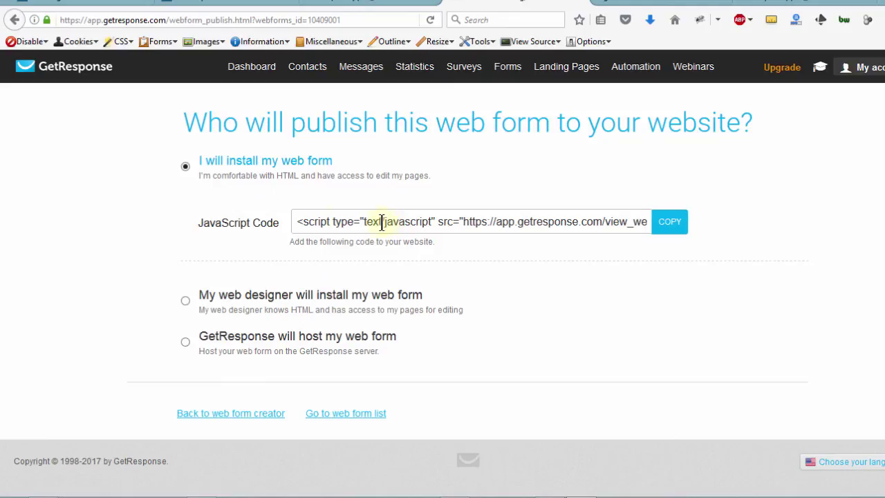
click(76, 6)
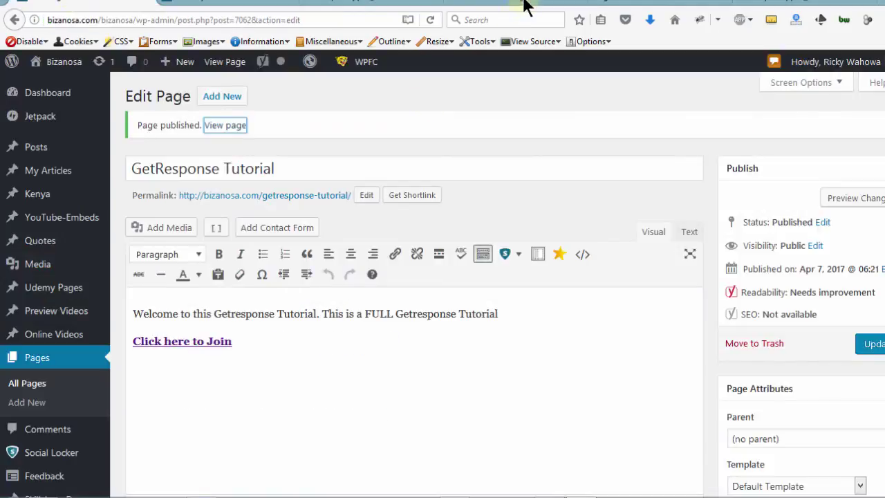
click(643, 3)
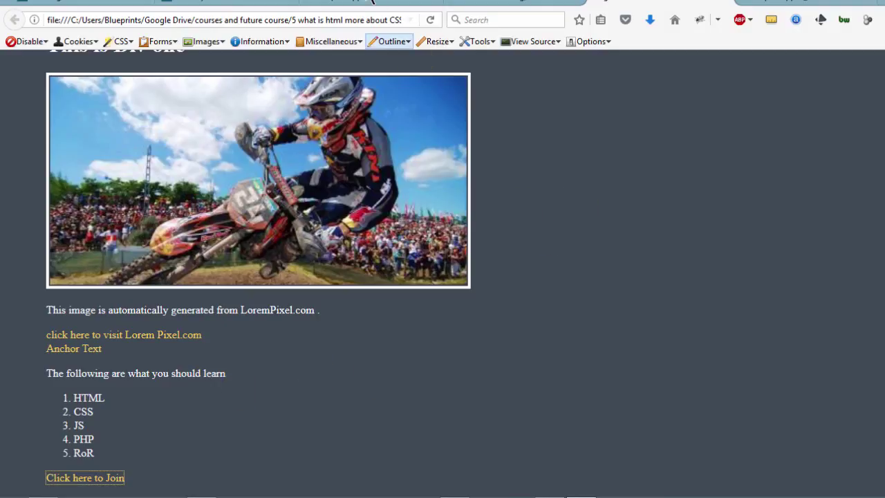
click(415, 5)
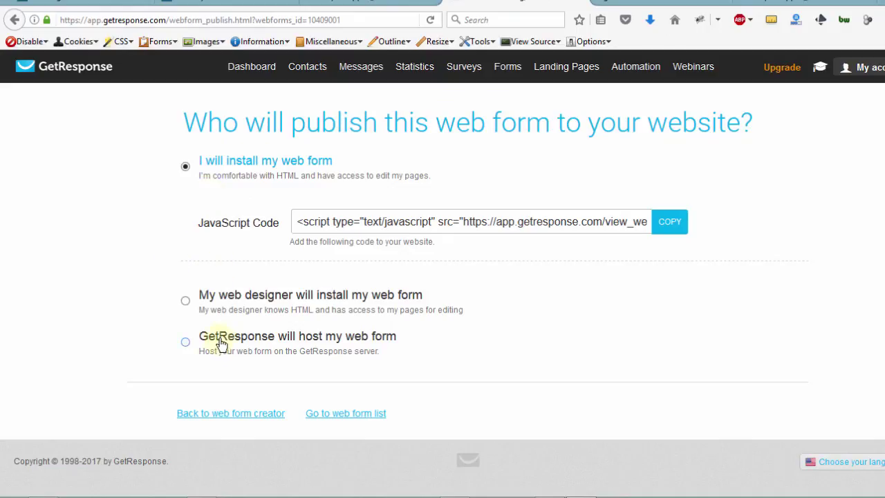
click(184, 342)
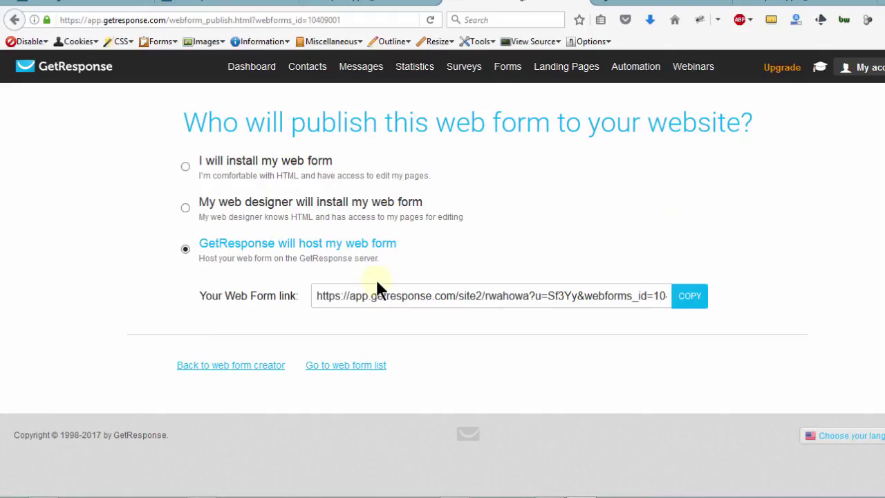
click(370, 297)
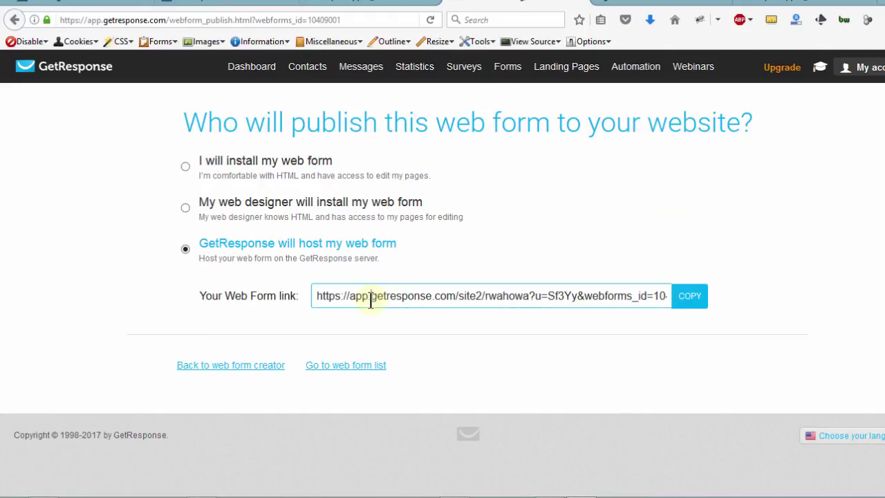
click(371, 297)
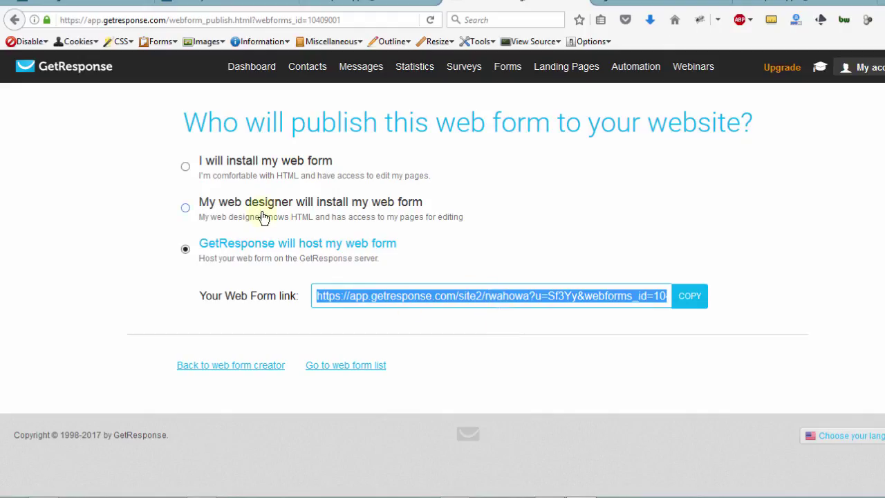
click(186, 208)
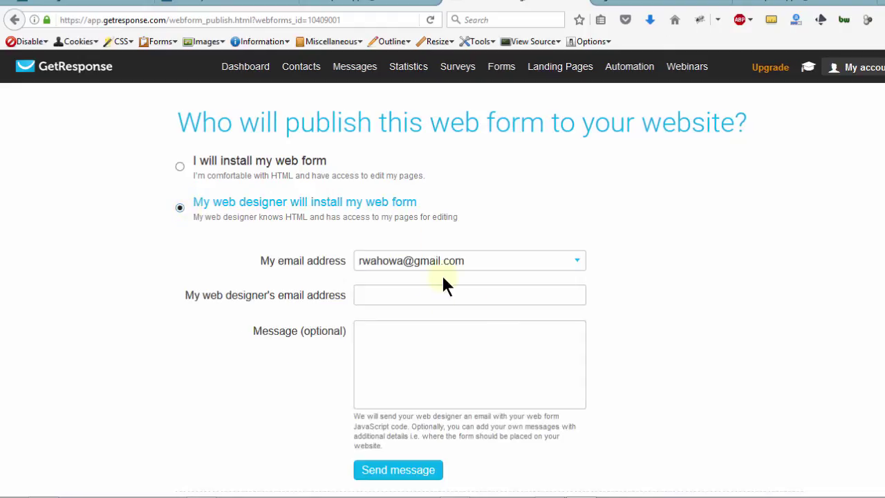
click(368, 291)
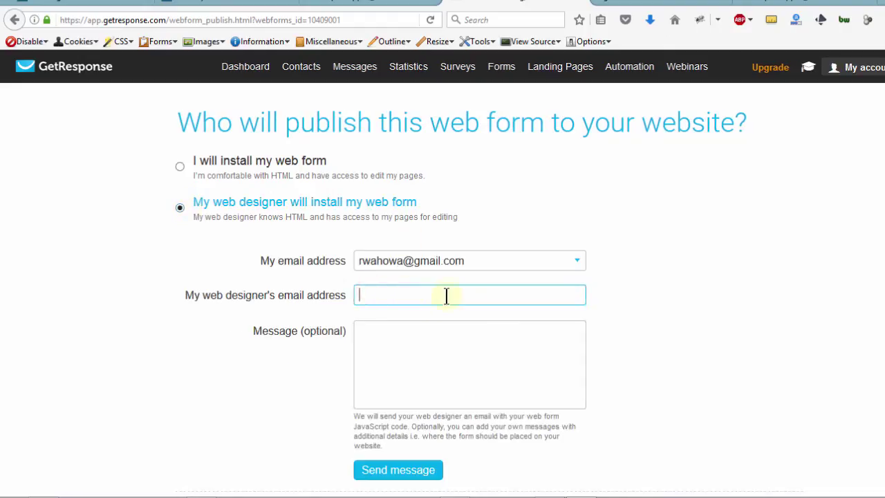
click(401, 349)
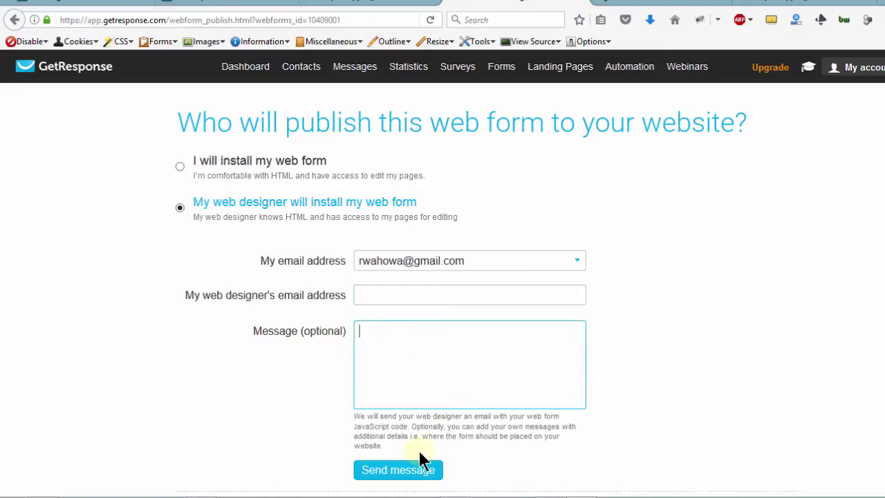
click(205, 161)
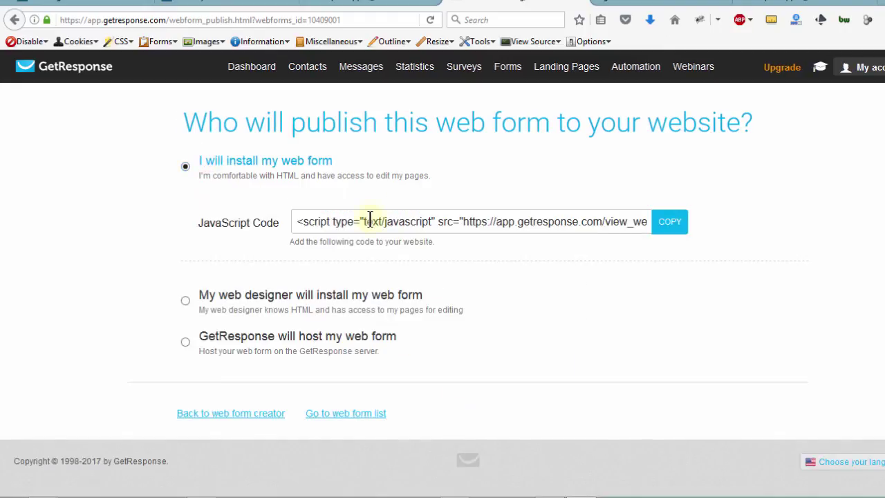
drag(363, 221, 419, 221)
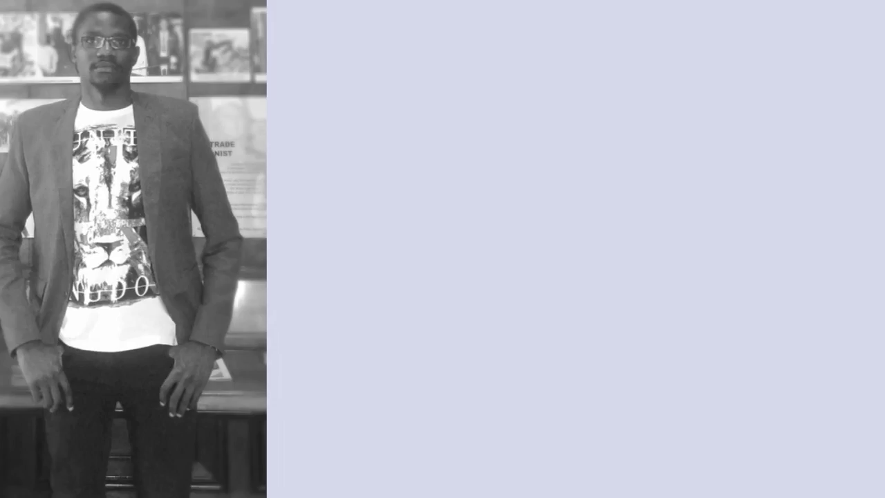